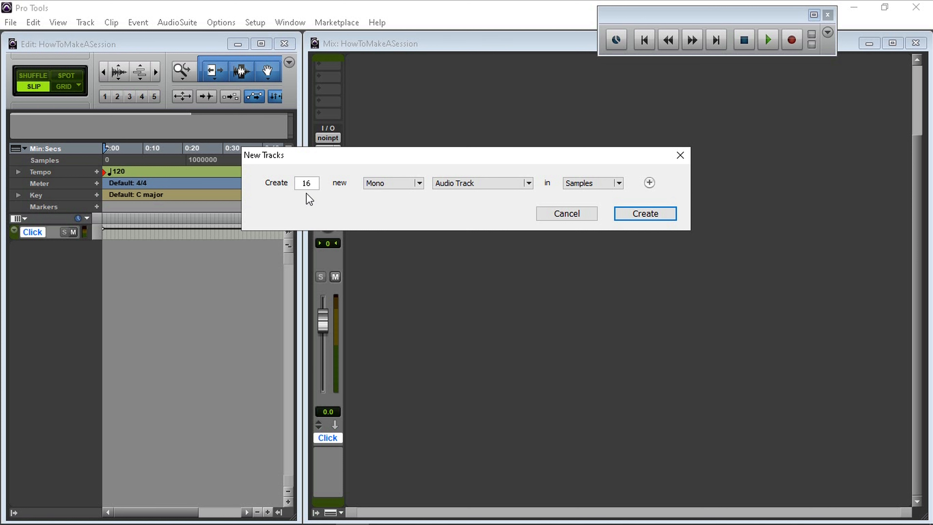
Create 16 new mono audio tracks in the Samples timebase.
click(421, 184)
click(407, 184)
click(530, 182)
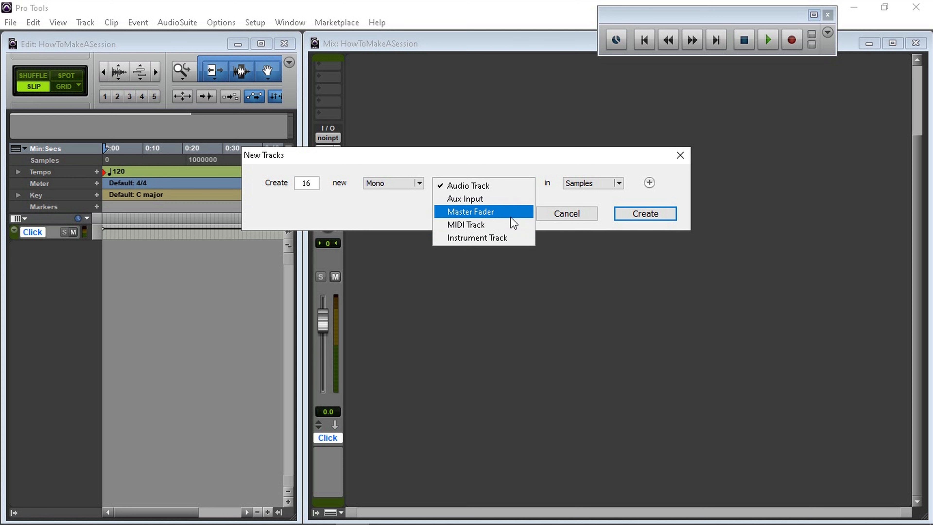
click(475, 187)
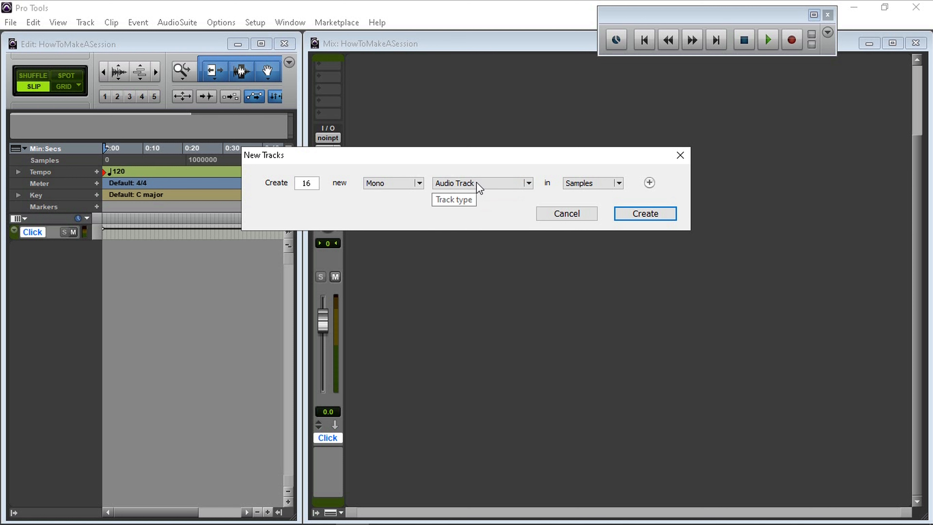
click(619, 189)
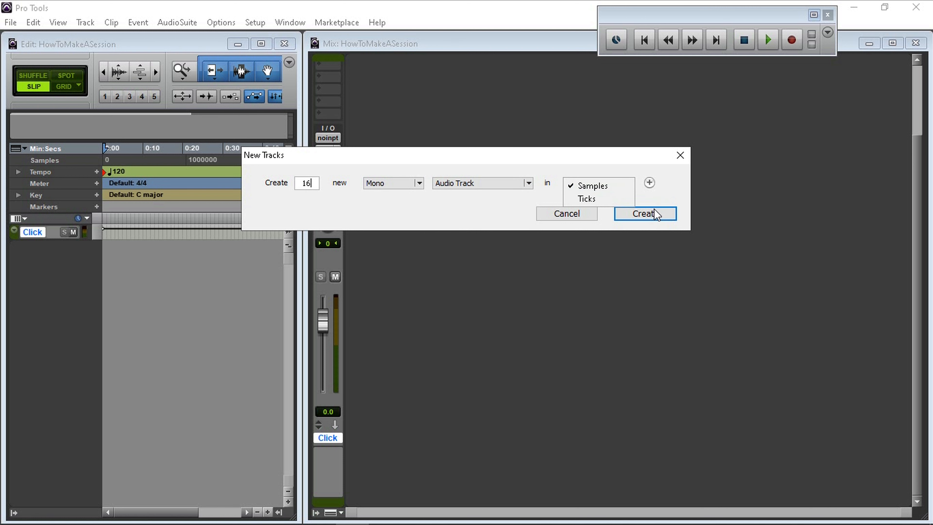
click(662, 200)
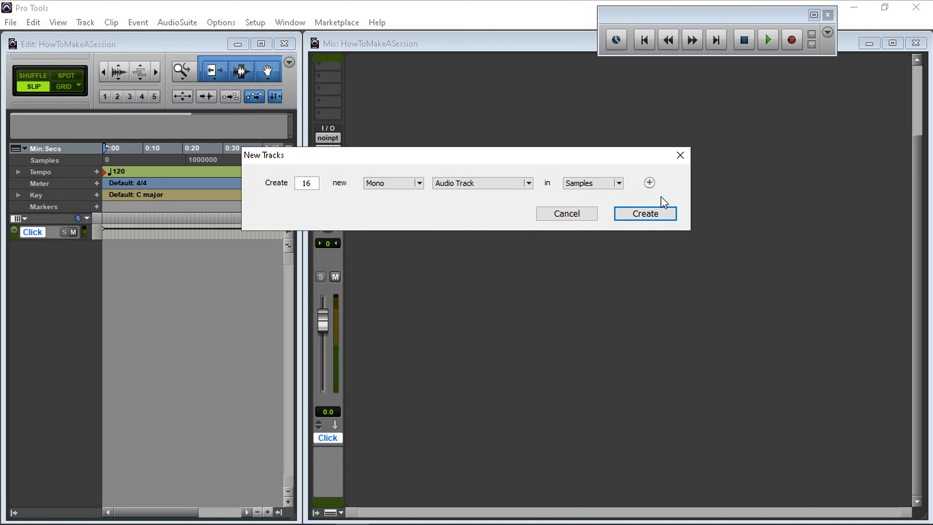
click(653, 216)
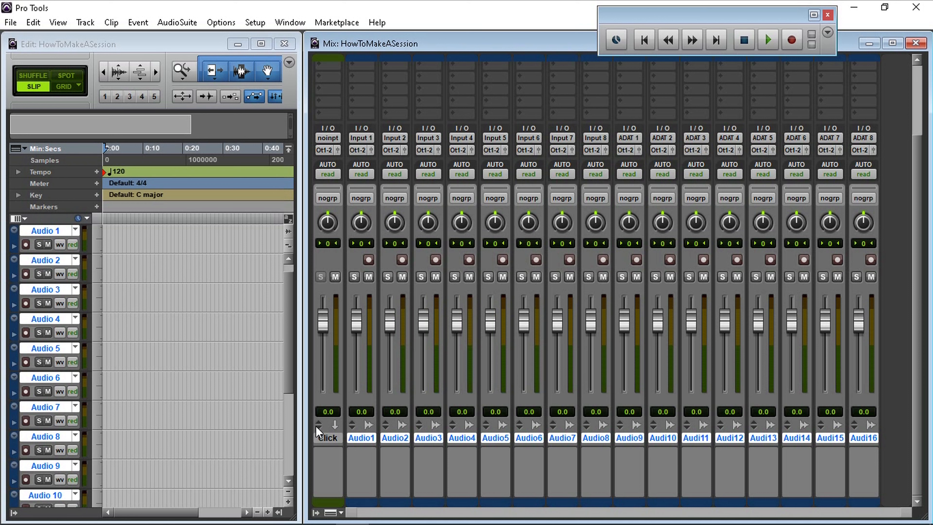
Select tracks Audio 9 through Audio 15 and move them to the front of the mixer, right after the Click track.
click(317, 442)
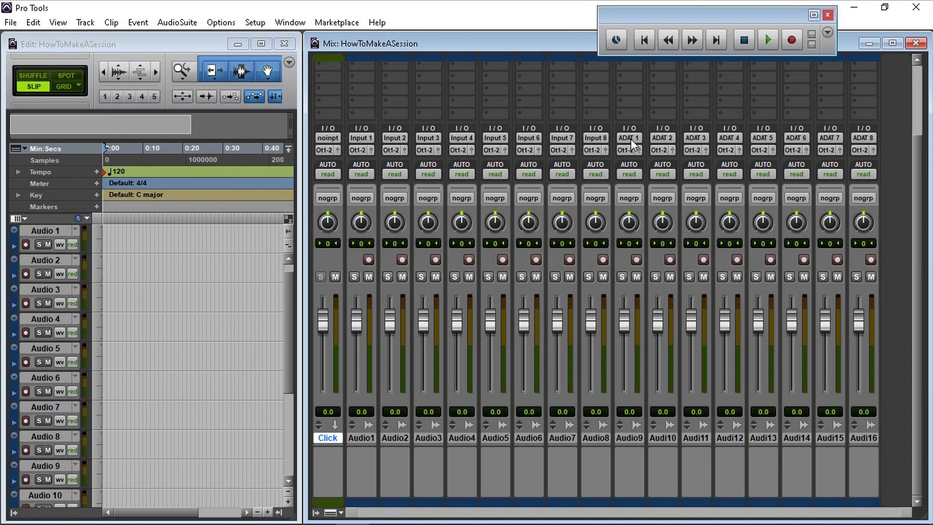
click(626, 441)
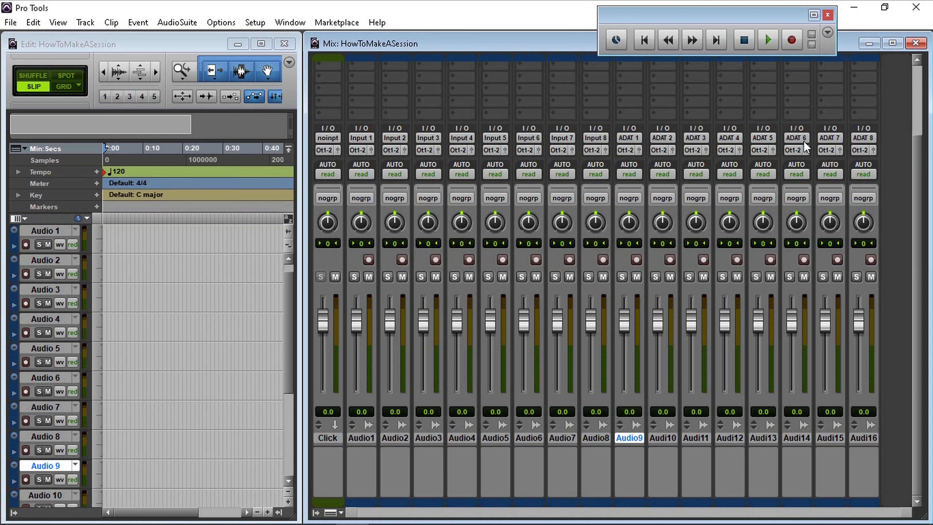
shift+click(830, 437)
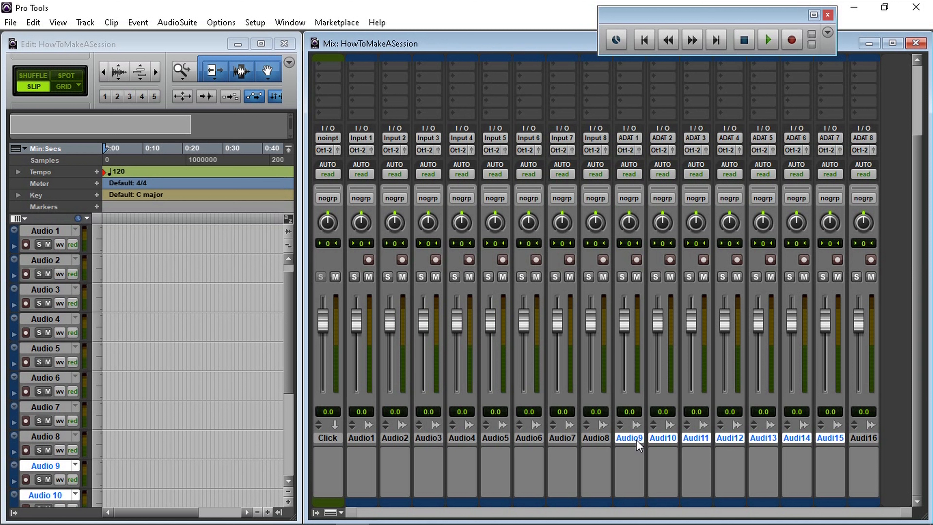
drag(636, 440, 346, 423)
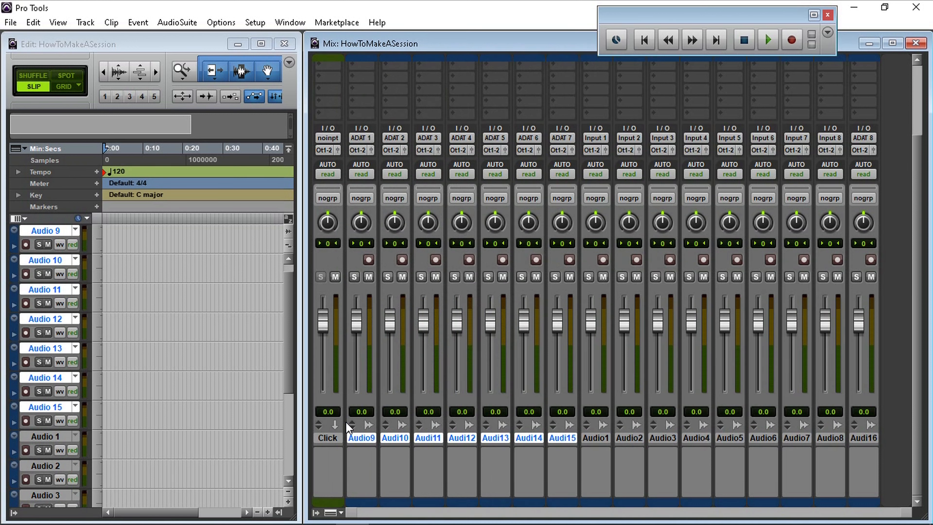
click(330, 439)
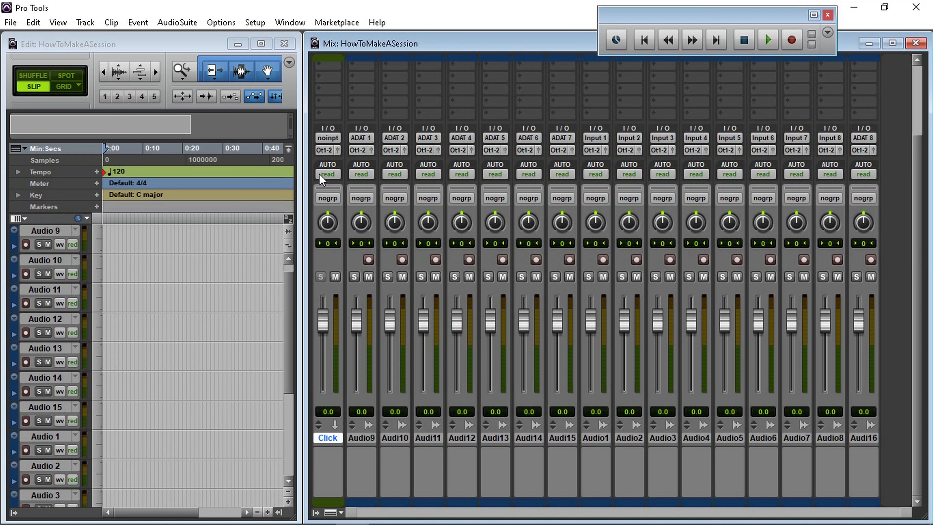
click(353, 175)
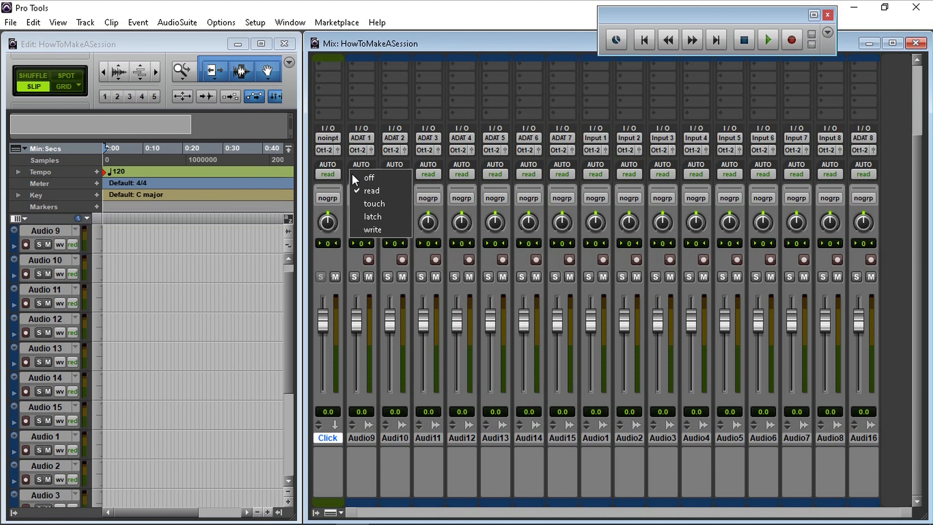
click(430, 44)
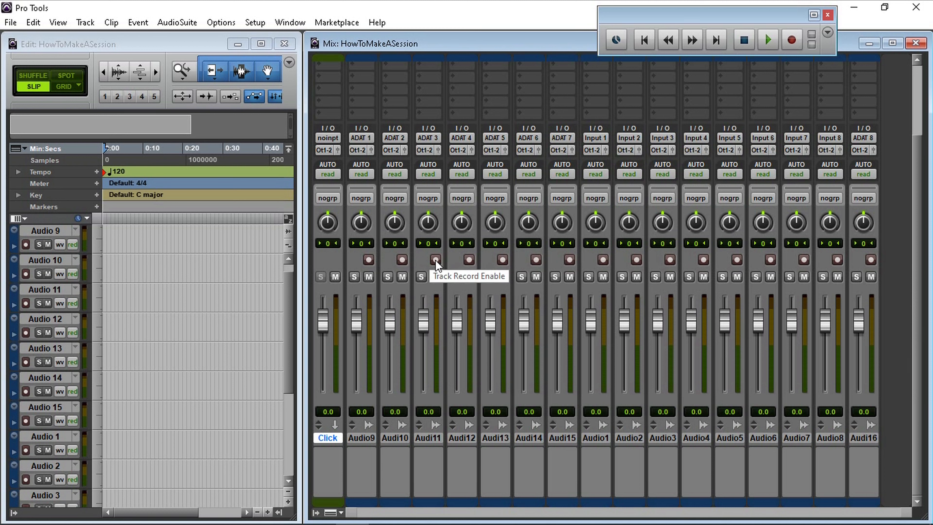
Record-arm tracks Audio 9 through Audio 13 one by one, then disarm them all again.
click(368, 260)
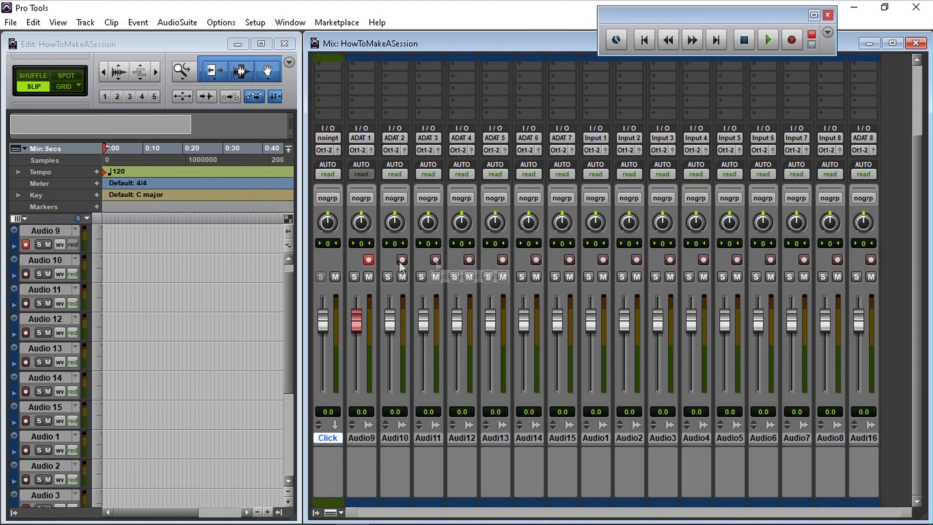
click(402, 259)
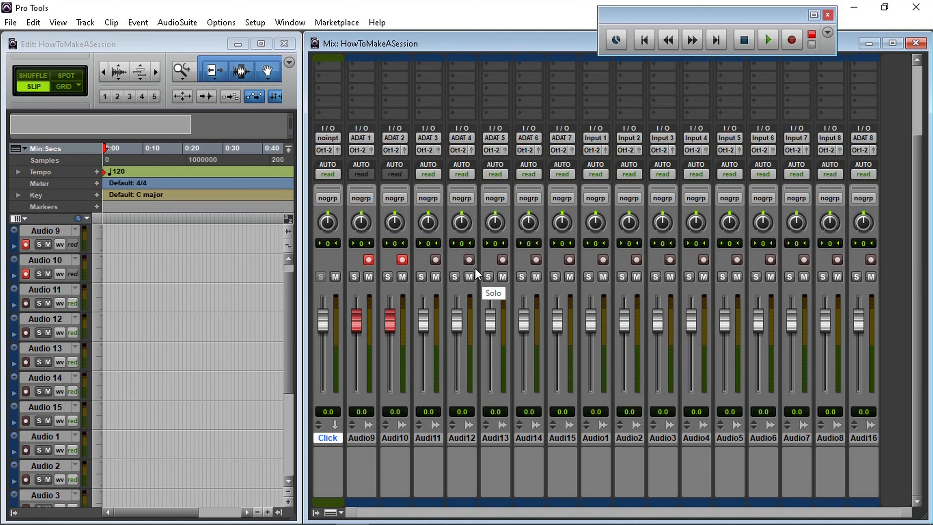
click(436, 259)
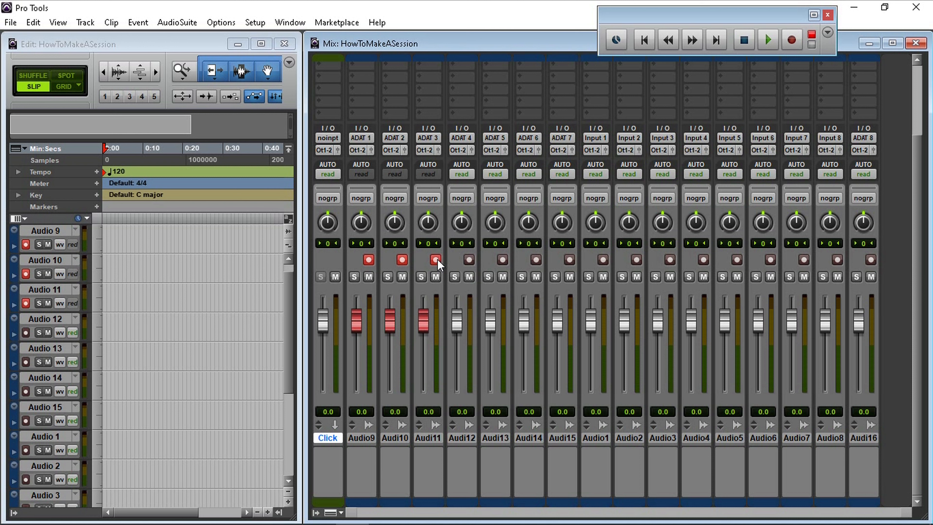
click(467, 260)
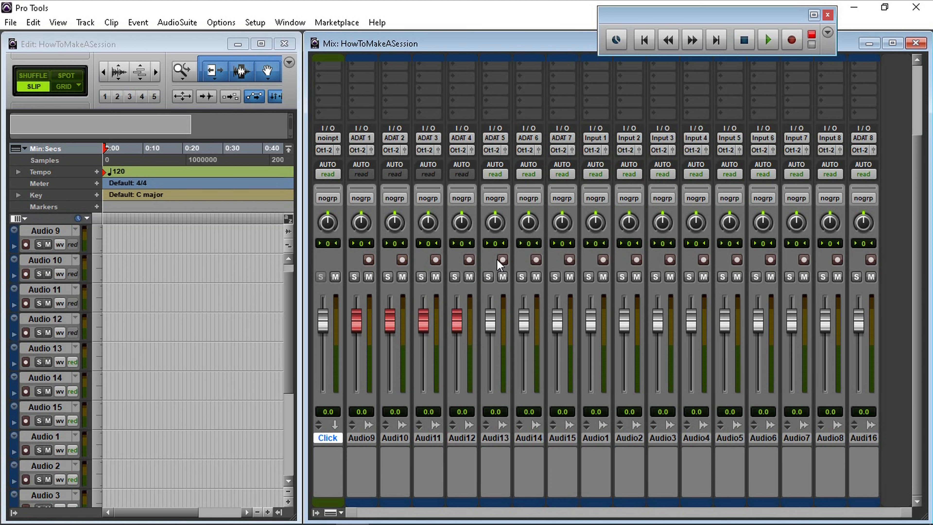
click(502, 259)
click(469, 259)
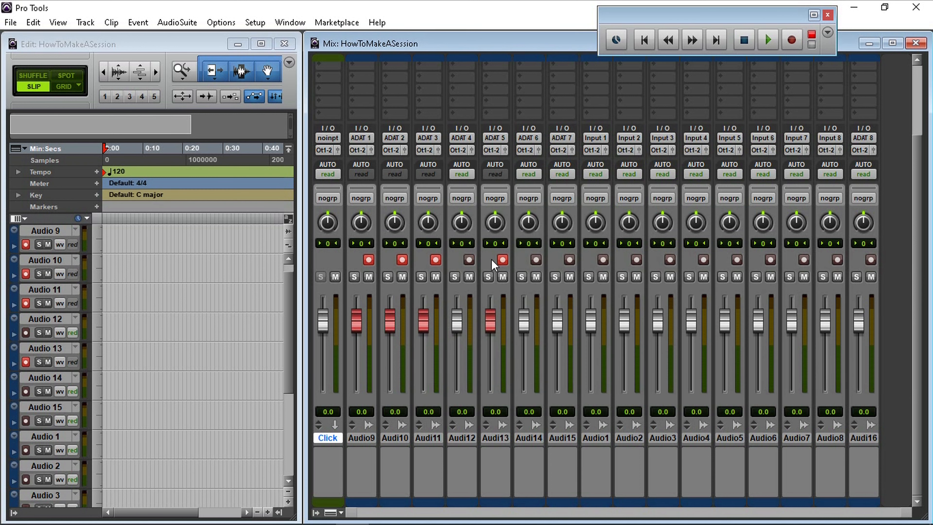
click(502, 260)
click(434, 259)
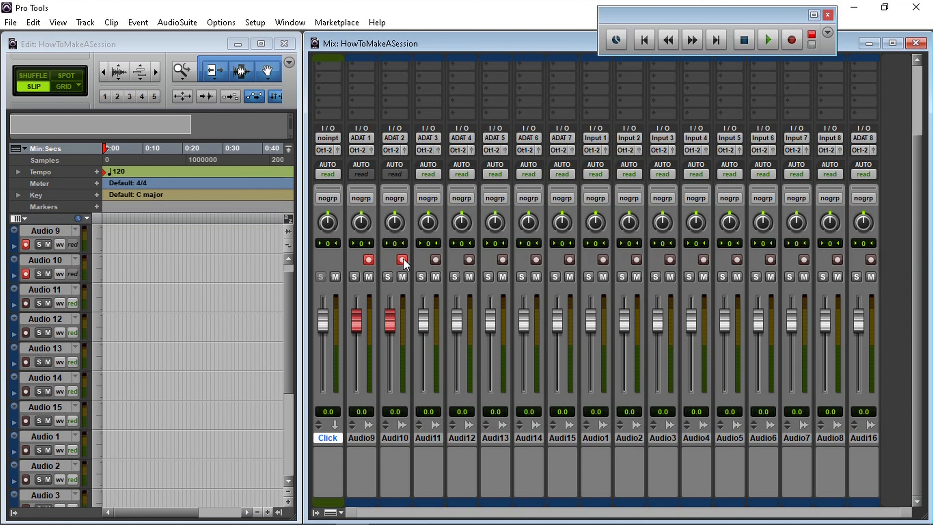
click(402, 260)
click(368, 259)
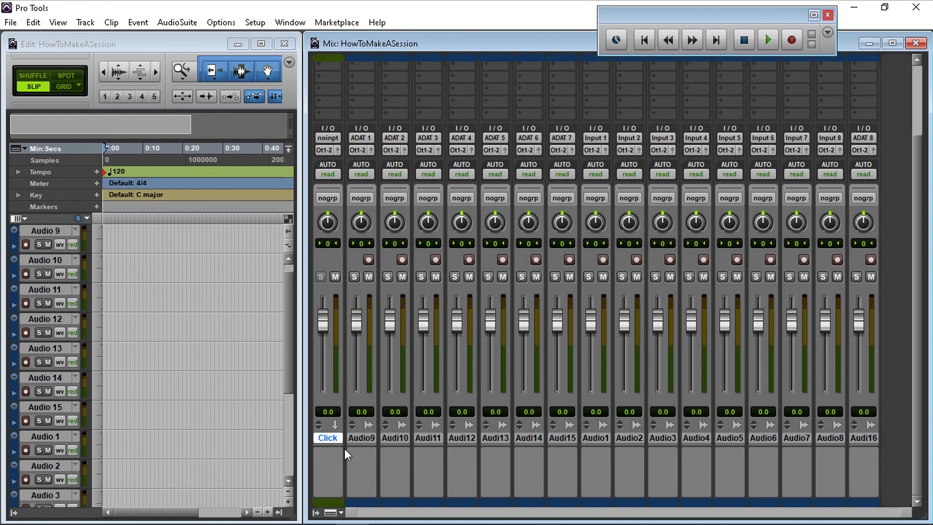
Select tracks Audio 9 through Audio 15 and record-arm them all at once.
click(362, 438)
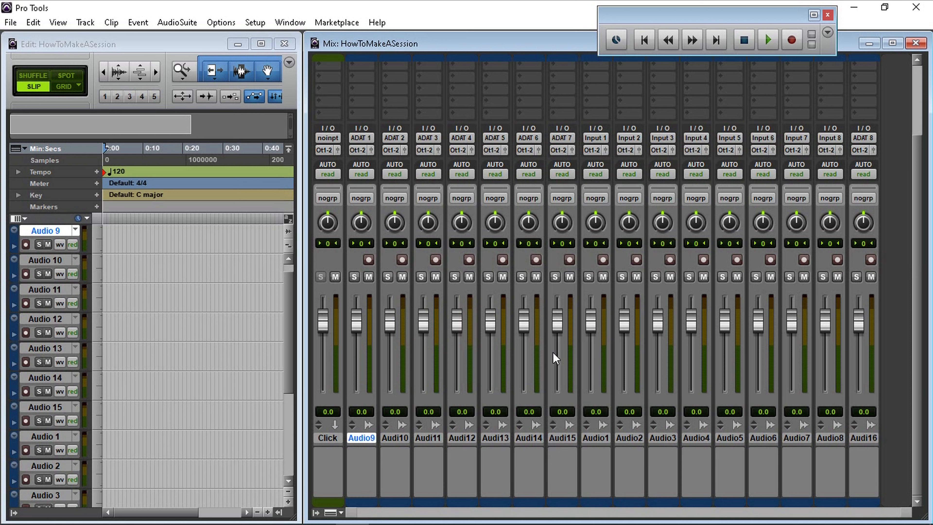
shift+click(561, 437)
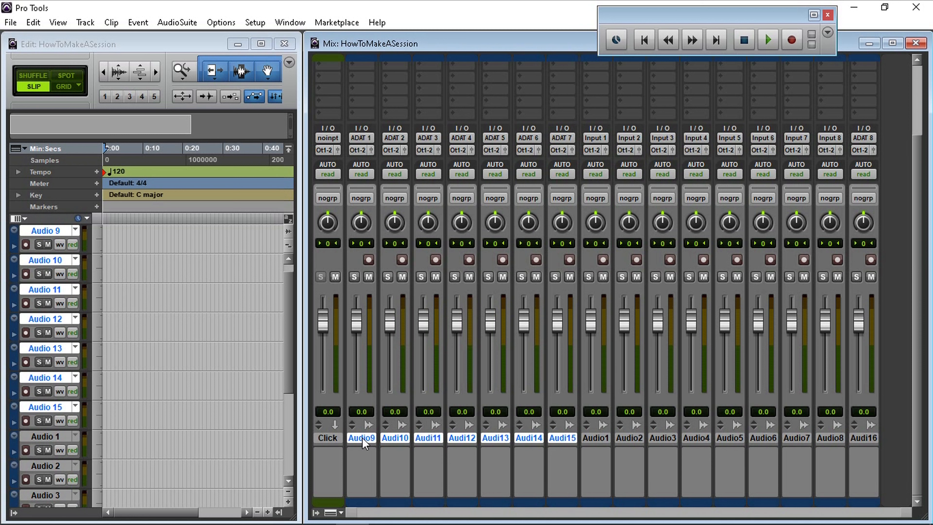
alt+shift+click(369, 259)
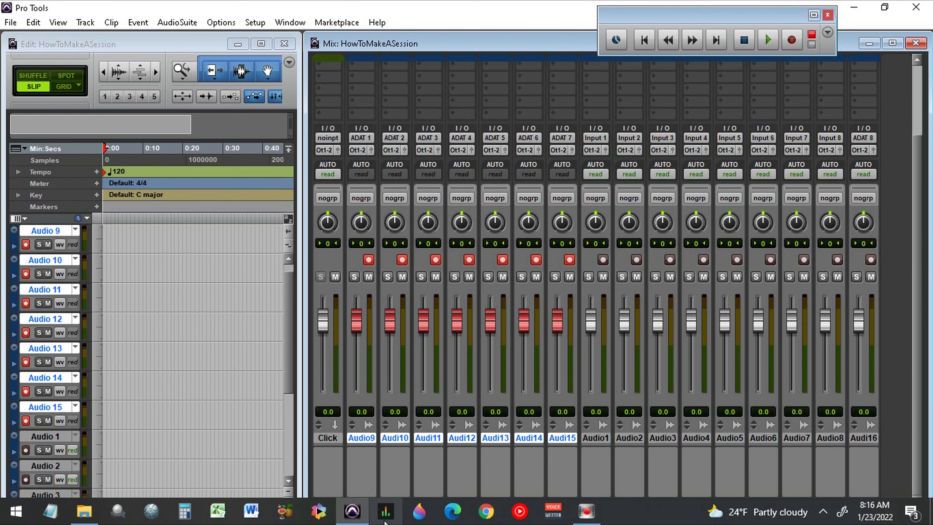
Open Focusrite Control to review its output routing, then close it.
click(389, 512)
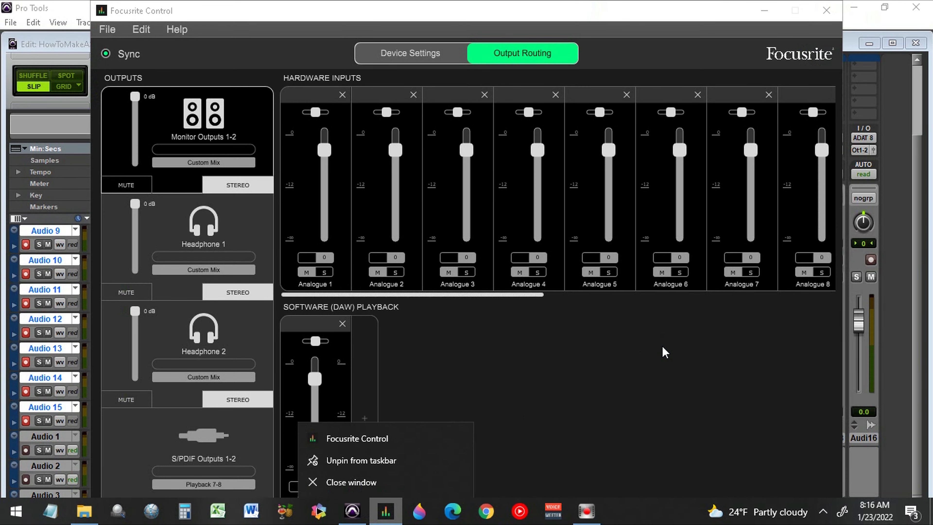
click(641, 341)
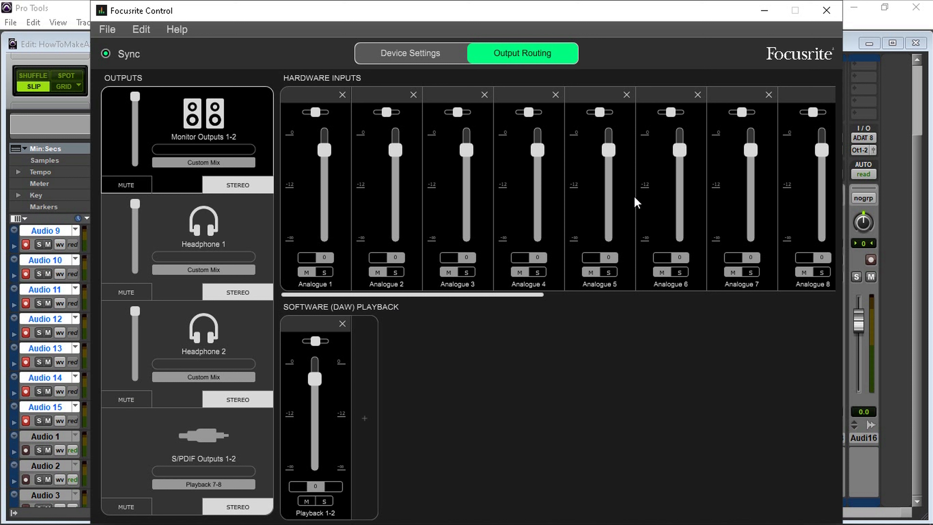
click(835, 9)
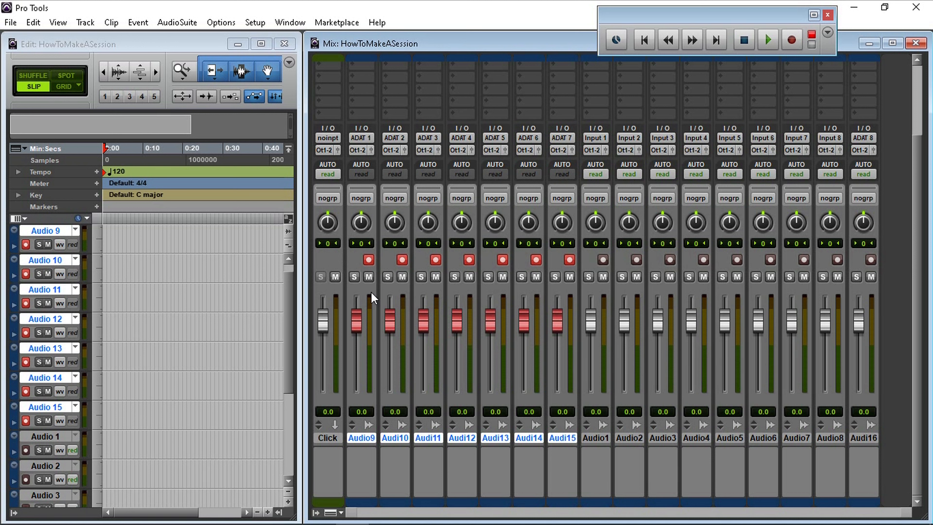
Mute the selected tracks Audio 9 through Audio 15 together.
click(368, 277)
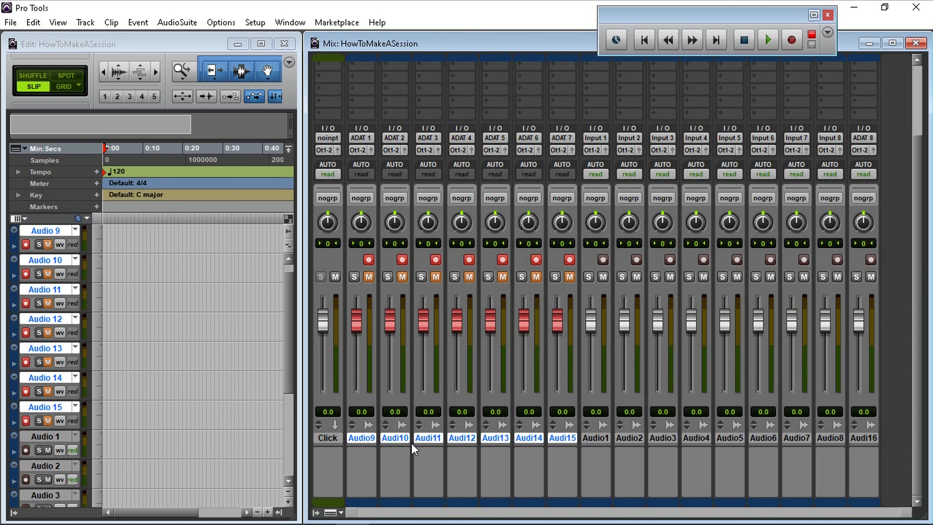
click(326, 439)
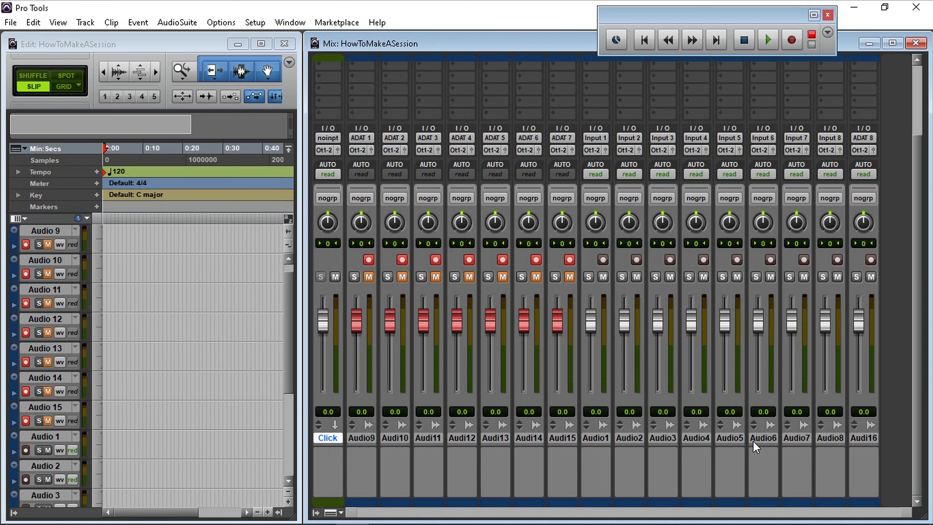
shift+click(874, 438)
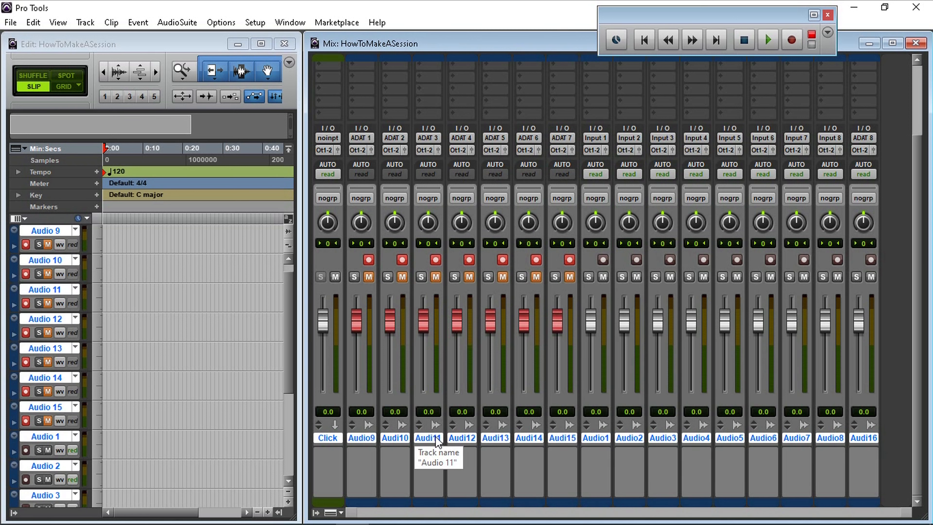
ctrl+click(395, 437)
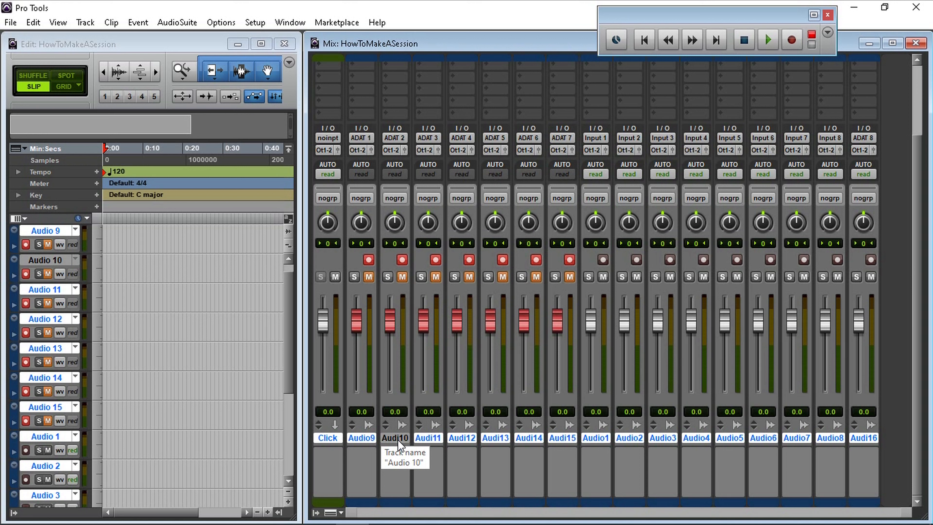
click(400, 440)
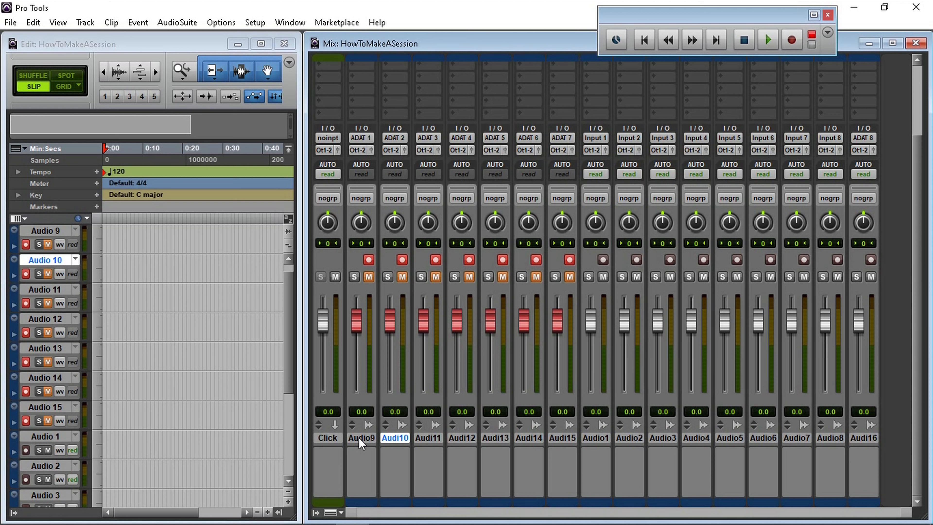
Rename track Audio 9 as Kick.
double_click(362, 437)
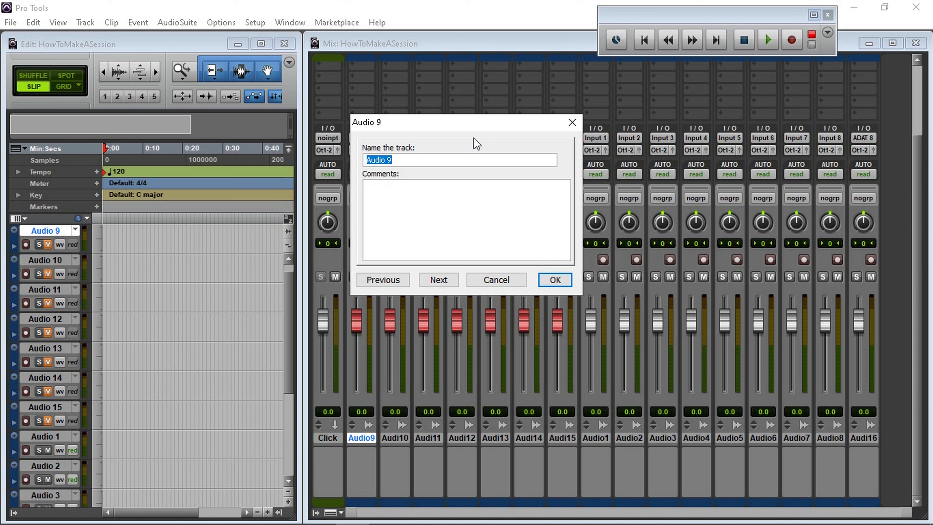
text(Kick)
click(555, 280)
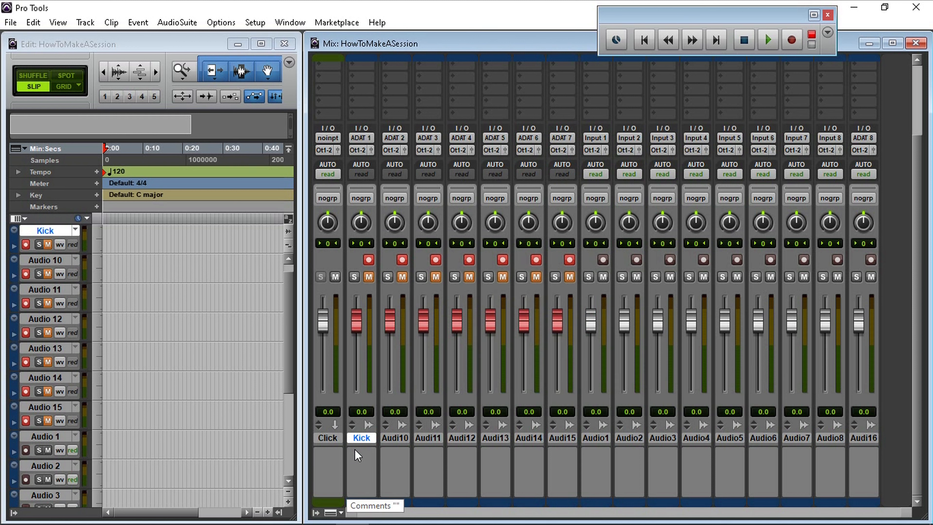
Rename track Audio 10 as Snare and add the comment Top Mic - SM57.
double_click(392, 438)
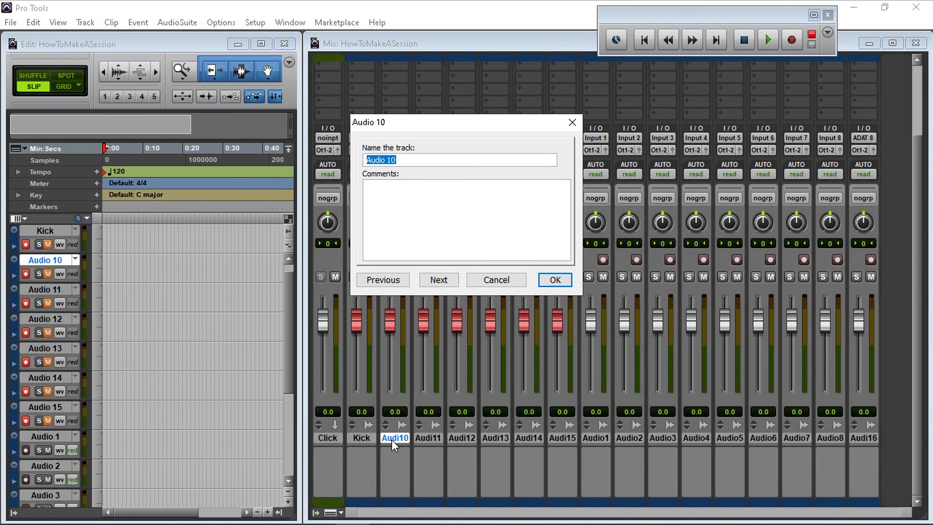
text(Snare)
click(390, 210)
text(Top Mic - SM57)
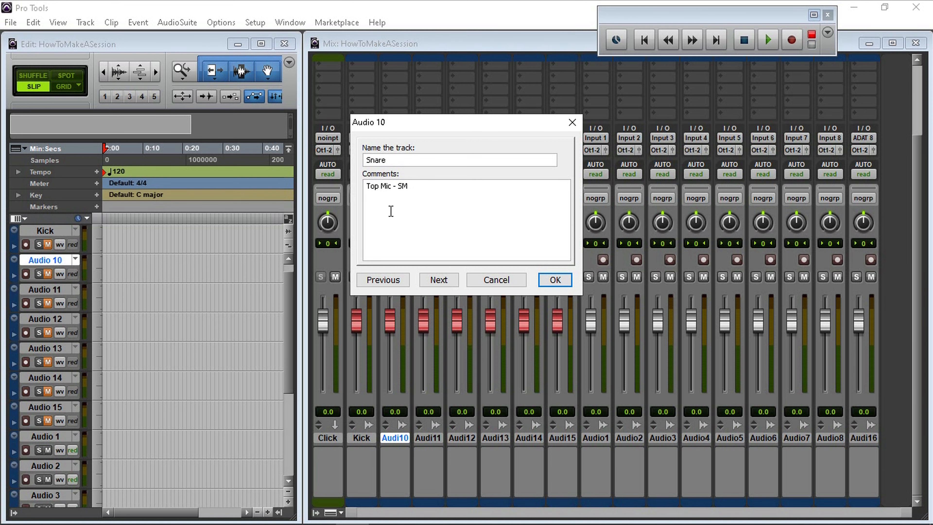
key(Return)
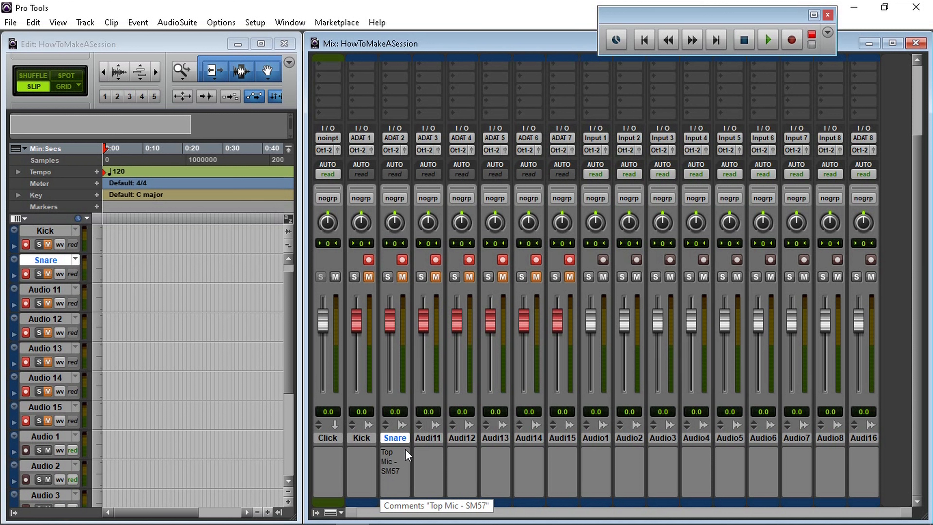
Rename track Audio 11 as Tom 1 and move on to the next track in the naming dialog.
double_click(434, 438)
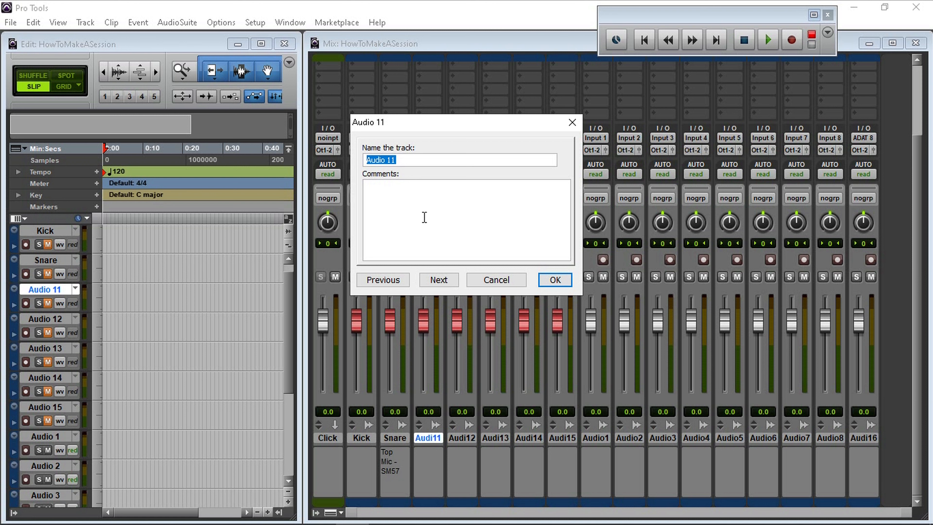
text(T)
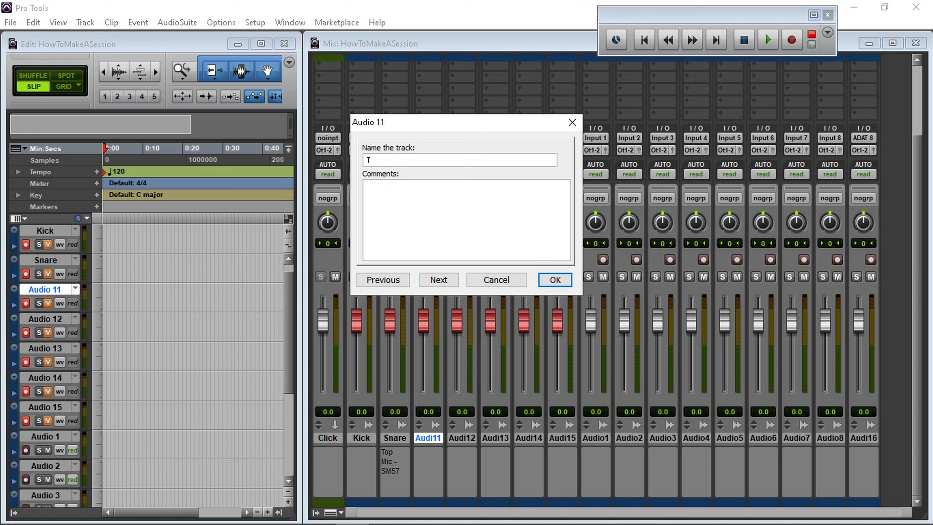
text(om 1)
click(437, 286)
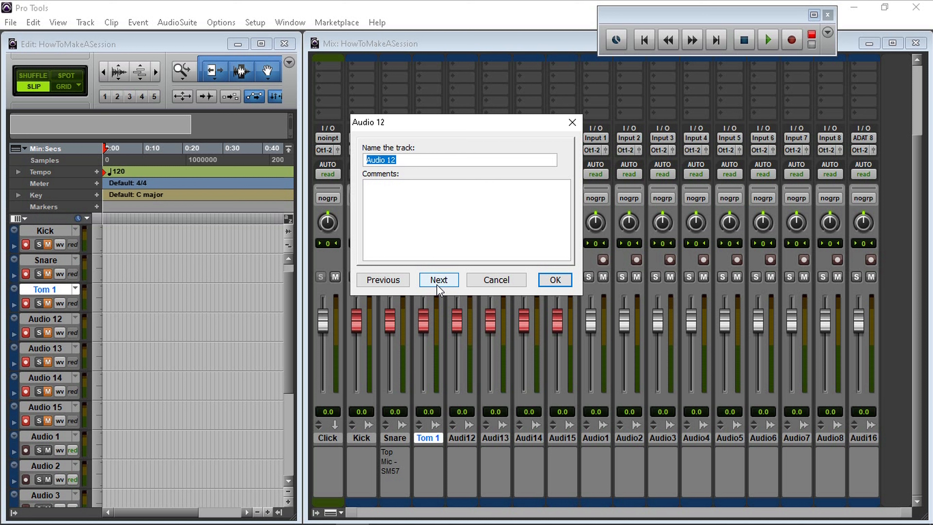
Name the next two tracks Tom 2 and Floor Tom, advancing through the naming dialog.
text(Tom 2)
click(439, 288)
text(Floor Tom)
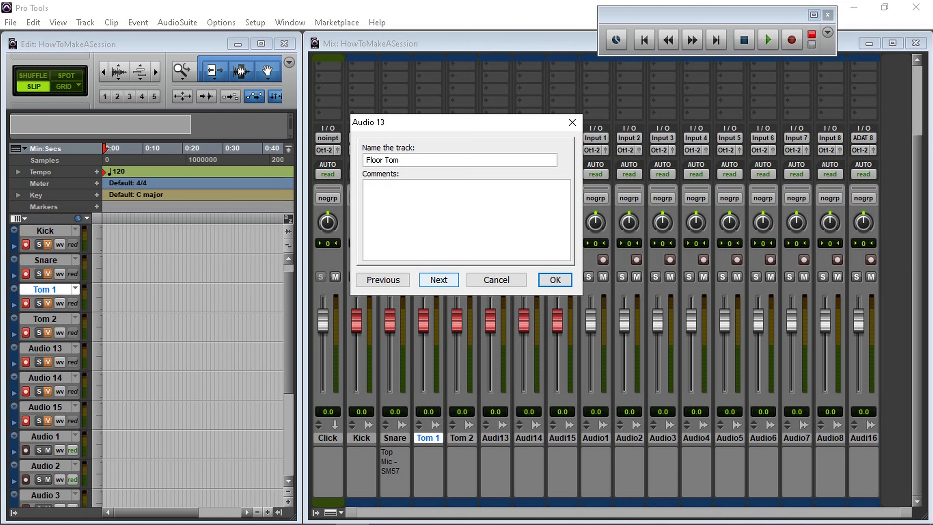
click(437, 285)
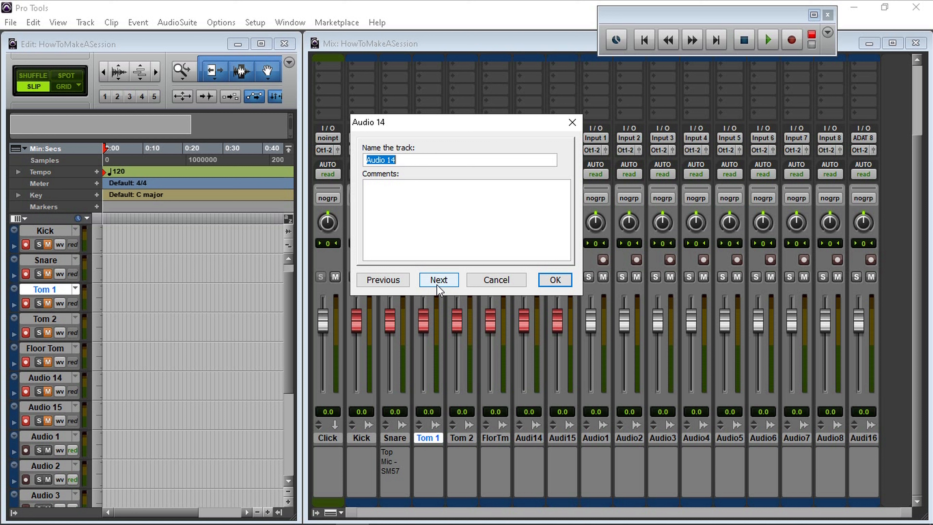
Rename track Audio 14 as OH-Hat and advance to the next track.
key(BackSpace)
text(OH-Hat)
click(436, 280)
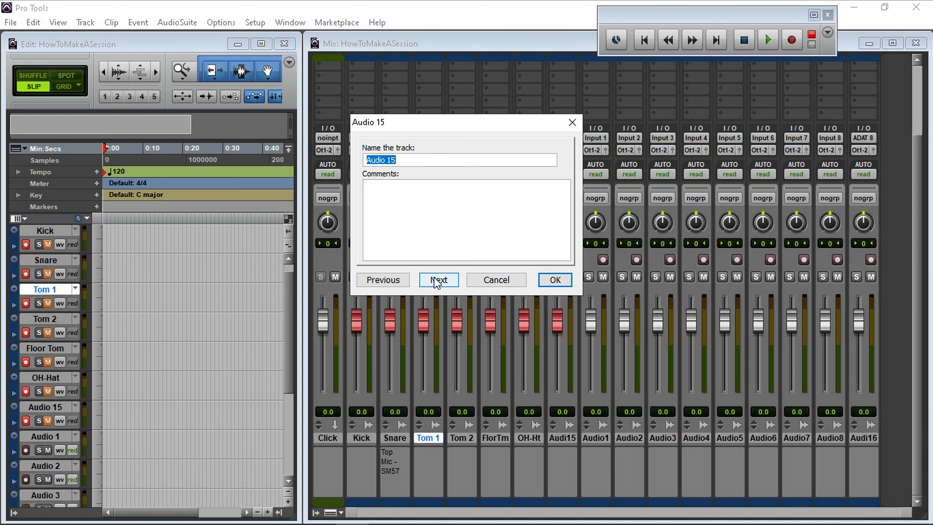
Rename track Audio 15 as OH-Ride and close the naming dialog.
text(OH-Ride)
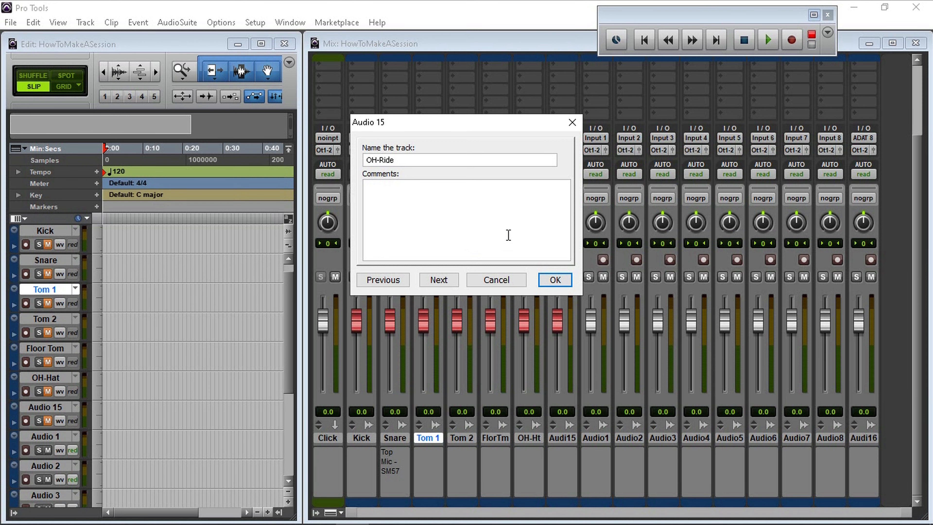
key(Return)
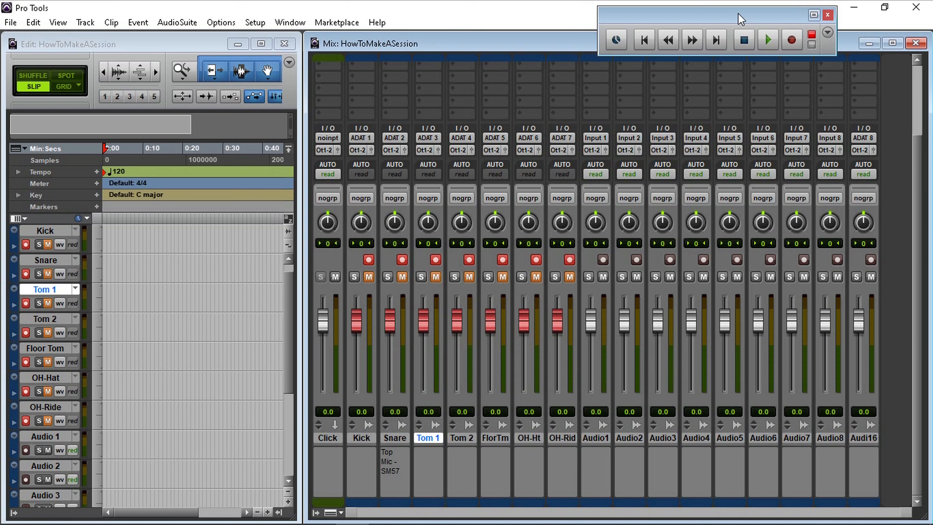
Enable record mode on the transport.
click(792, 38)
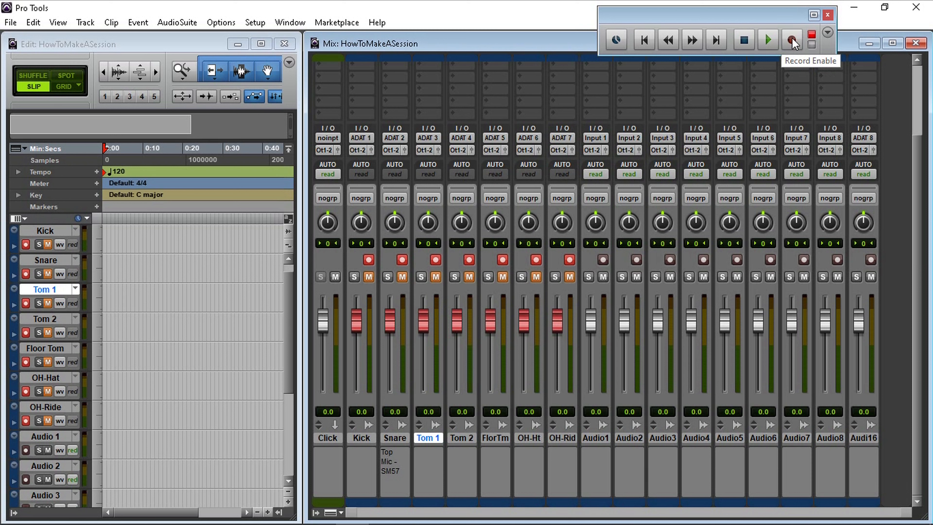